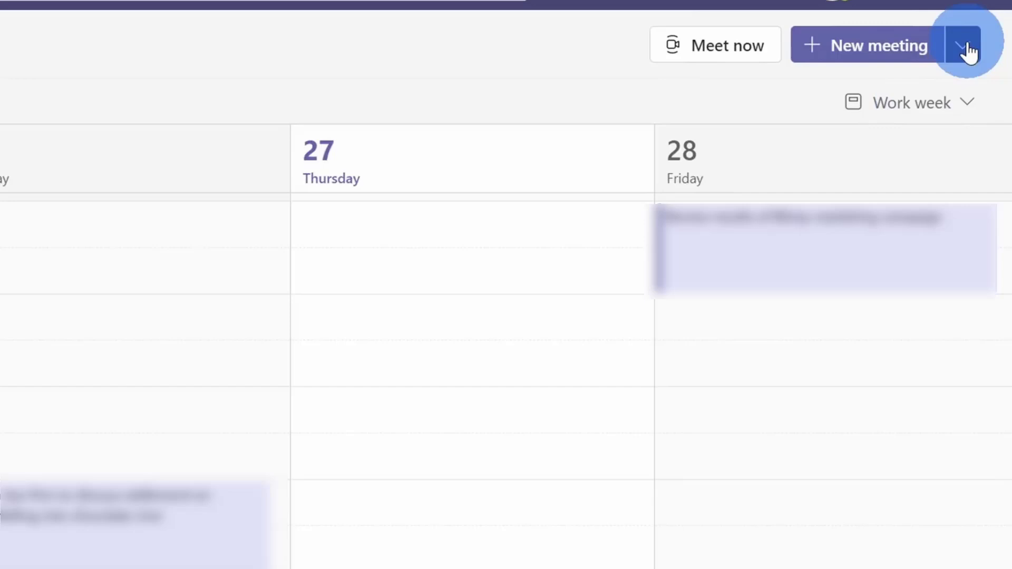
Step: Show the new-meeting choices: Schedule meeting, Webinar and Live event
click(965, 47)
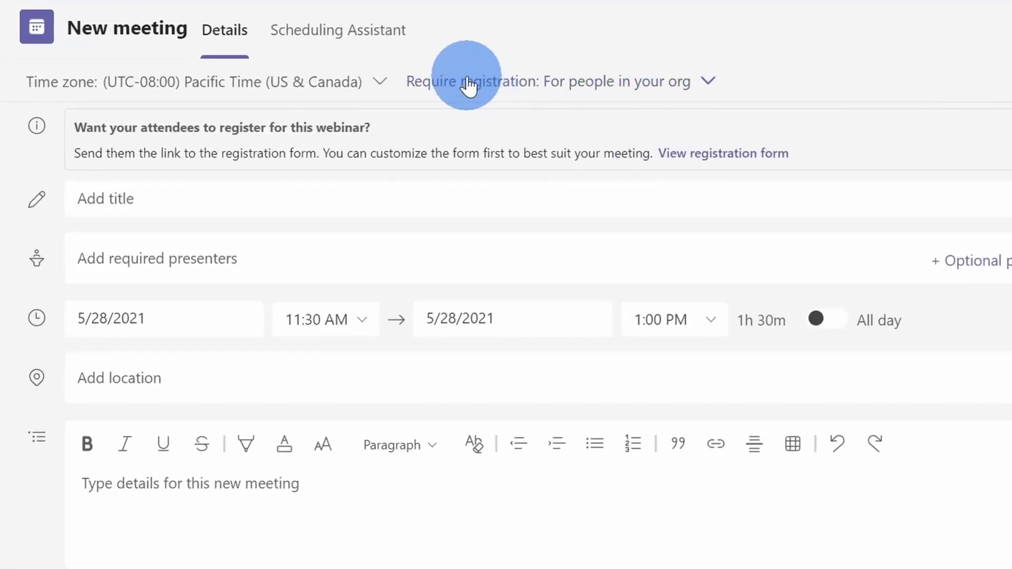
Step: Set Require registration to 'For people in your org'
click(522, 82)
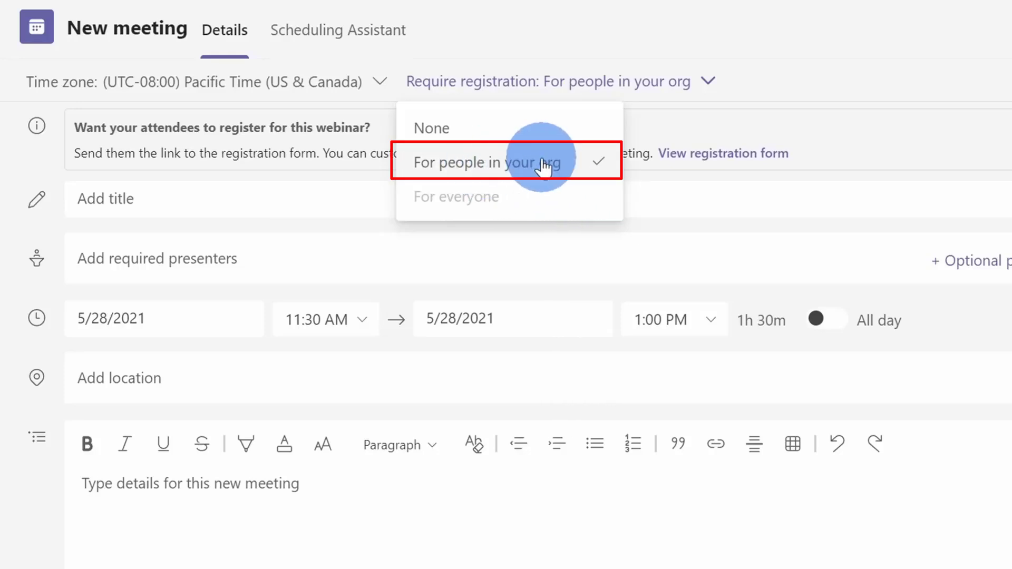
click(507, 163)
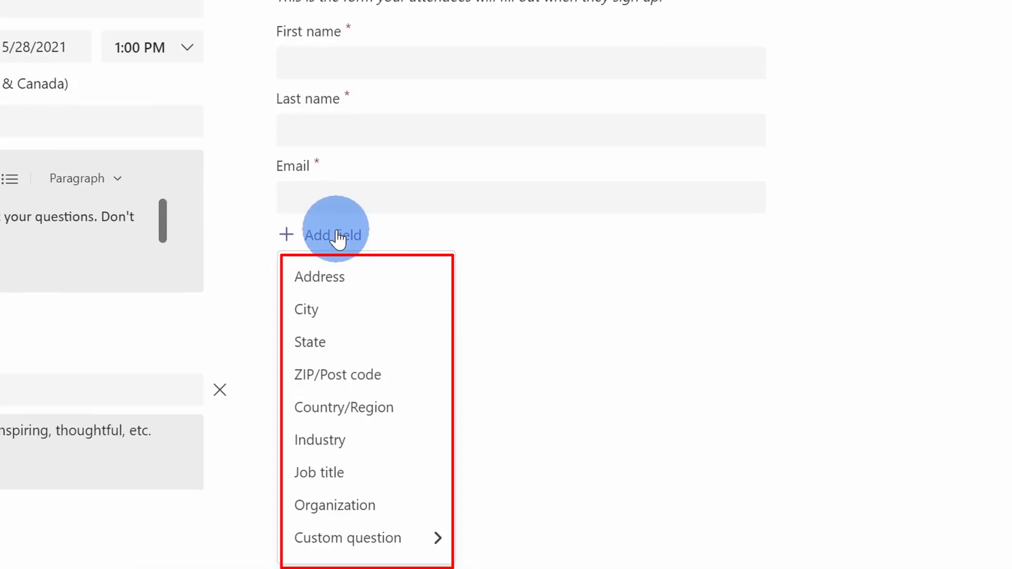
Step: Add a custom question Input field to the registration form
click(377, 546)
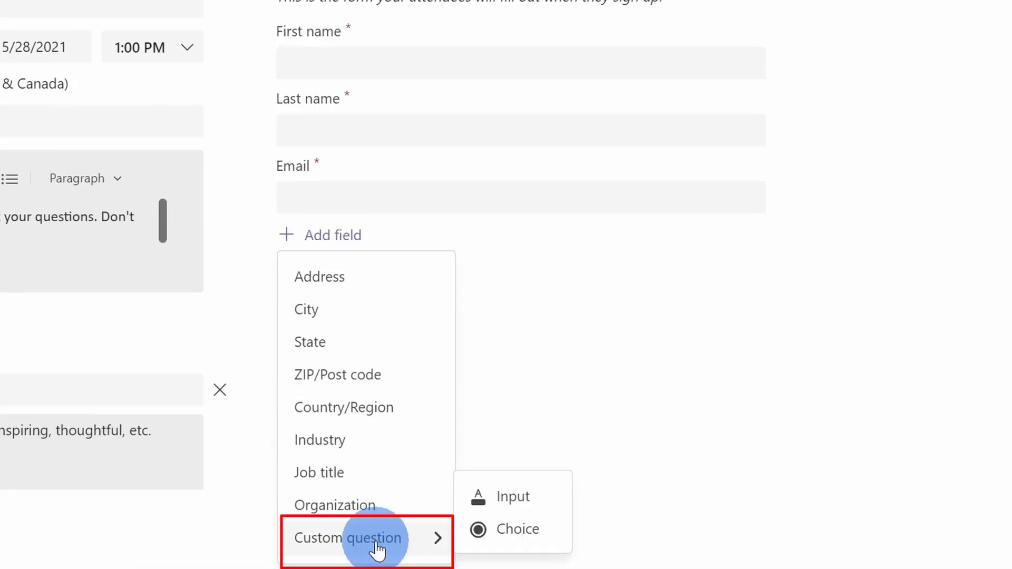
click(512, 497)
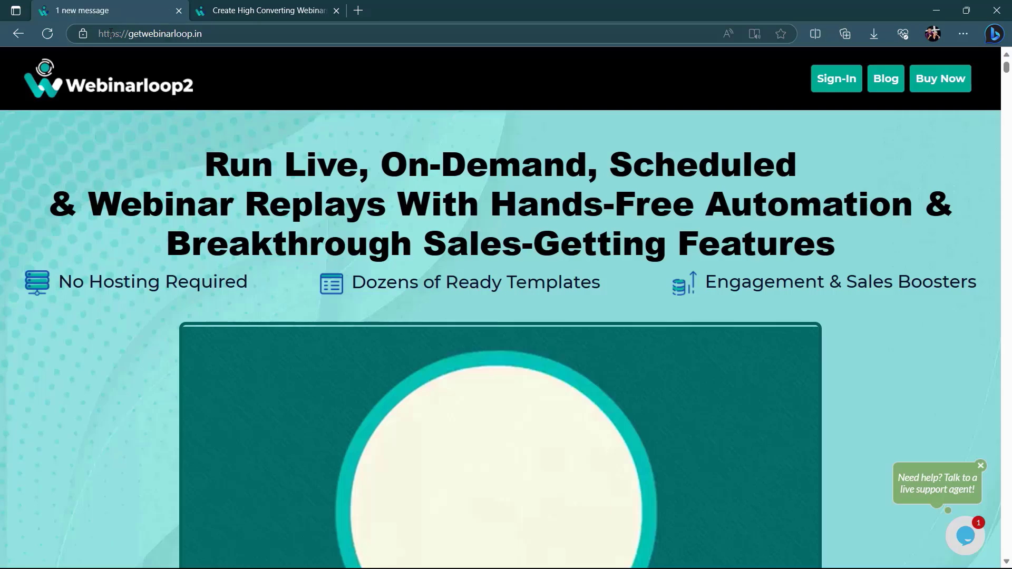
click(210, 7)
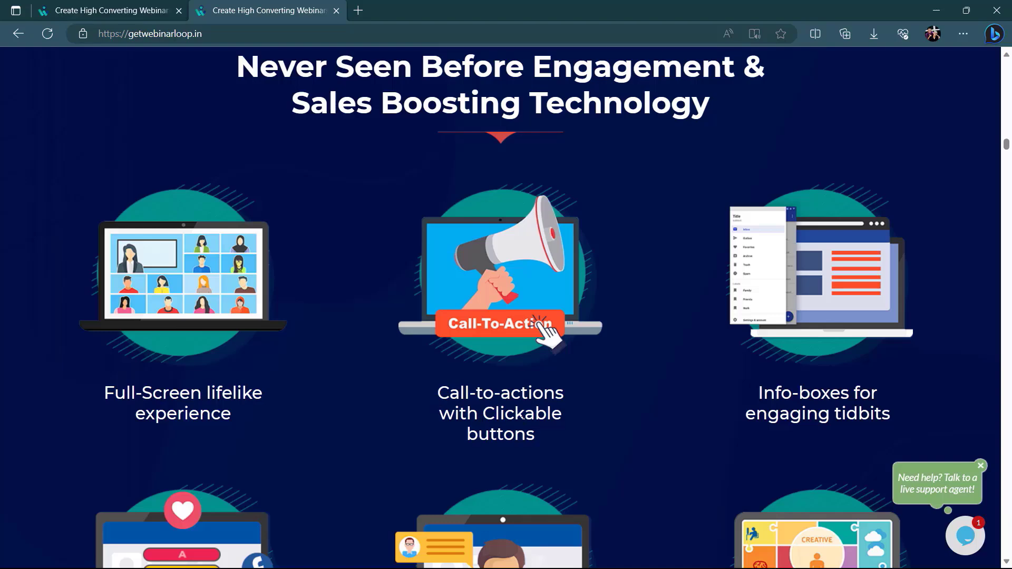
scroll(523, 419, down, 5)
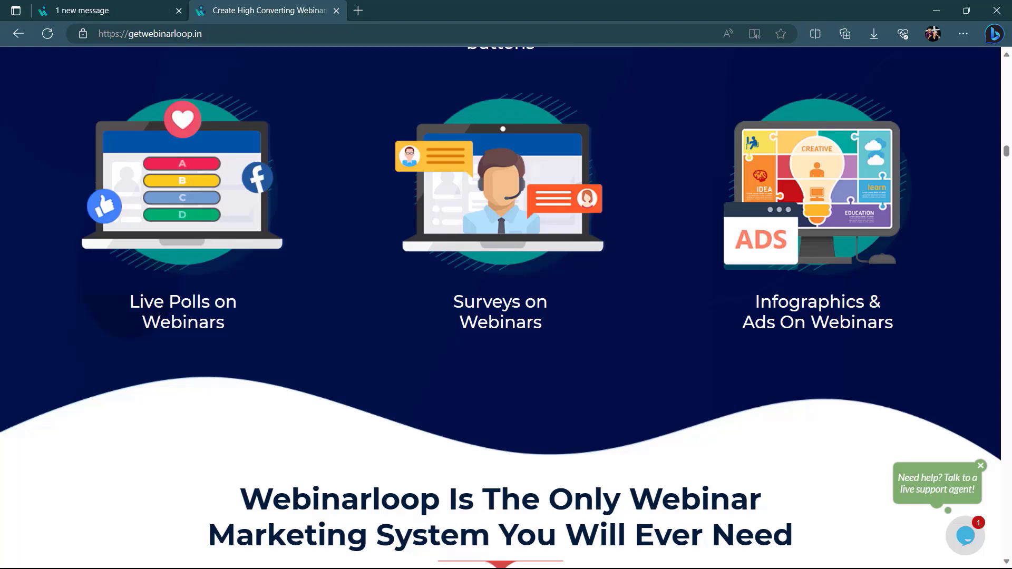
scroll(289, 90, down, 5)
mouse_move(240, 107)
mouse_down()
mouse_move(418, 109)
mouse_move(803, 183)
mouse_up()
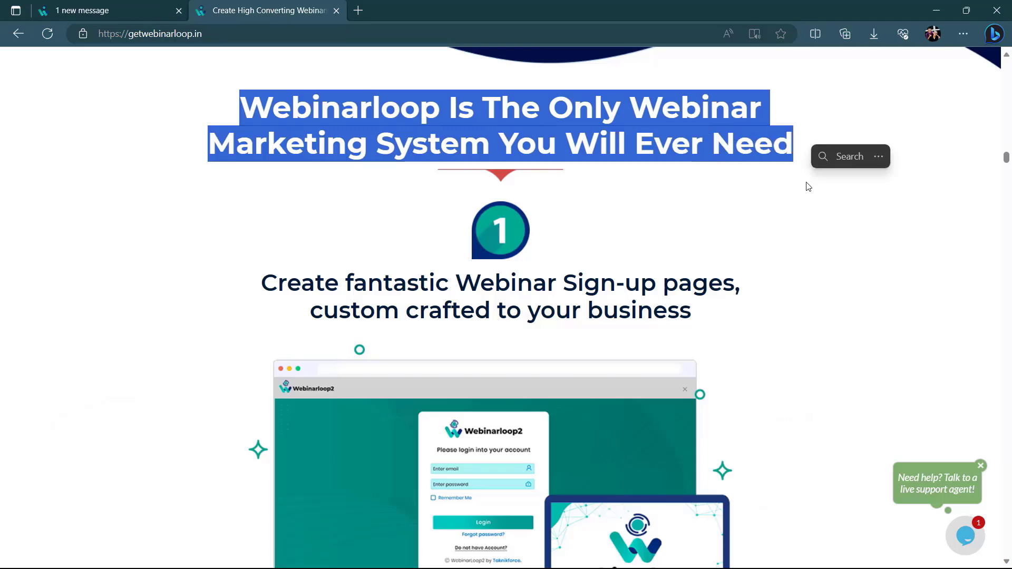